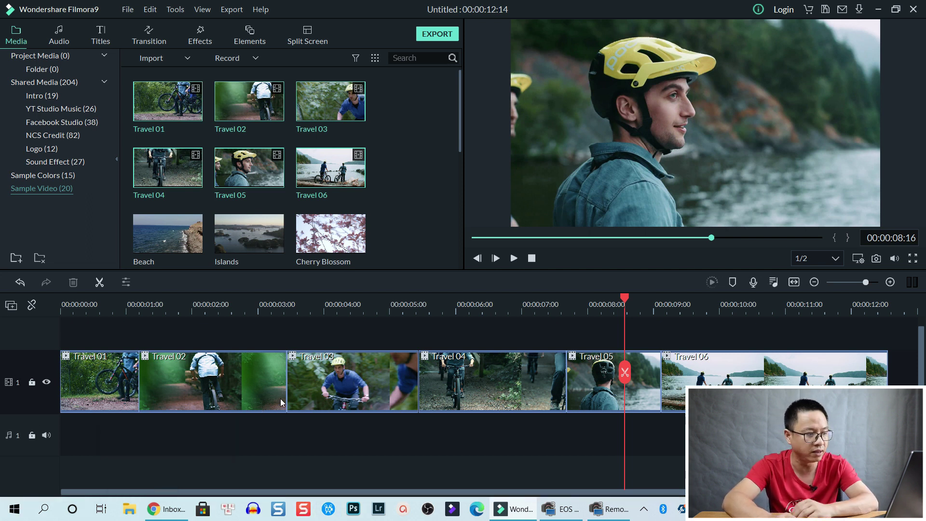
- Move the playhead back to the Travel 02 clip on the six-clip timeline
{"action": "left_click", "coordinate": [162, 309]}
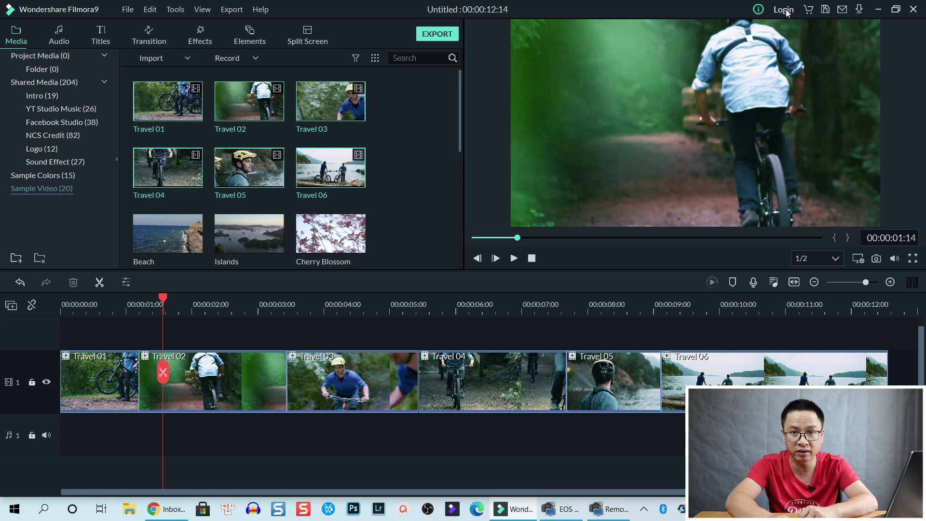
- Start exporting the travel timeline, bringing up the purchase prompt
{"action": "left_click", "coordinate": [437, 34]}
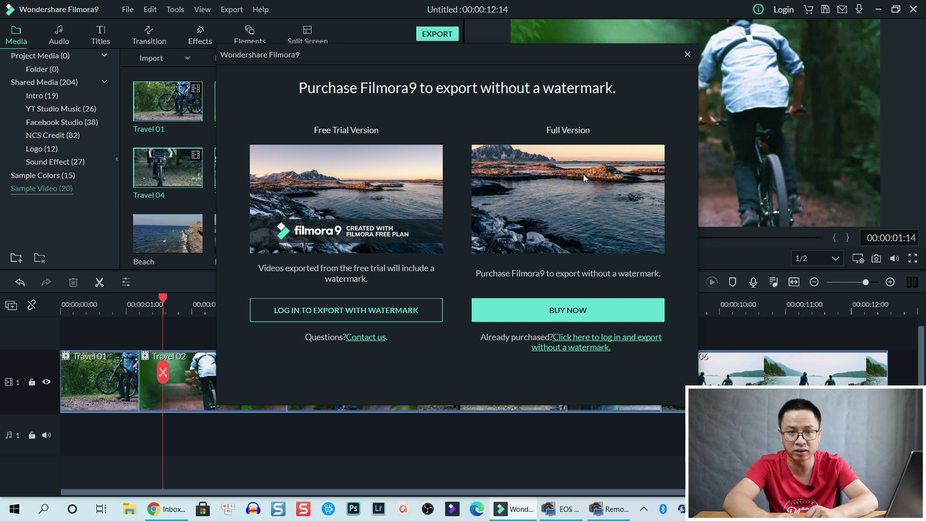
{"action": "left_click", "coordinate": [577, 313]}
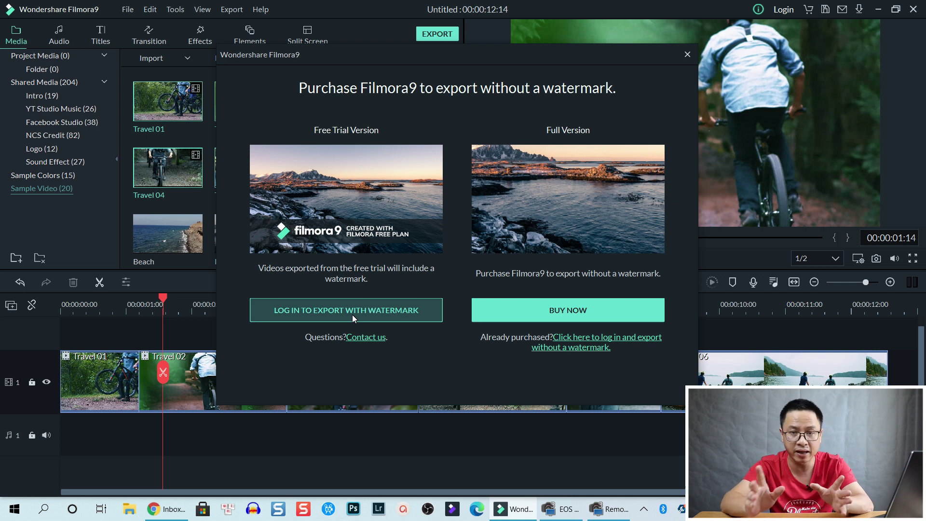
- Choose the free watermarked export and get ready to enter the Wondershare ID email
{"action": "left_click", "coordinate": [345, 310]}
{"action": "left_click", "coordinate": [426, 132]}
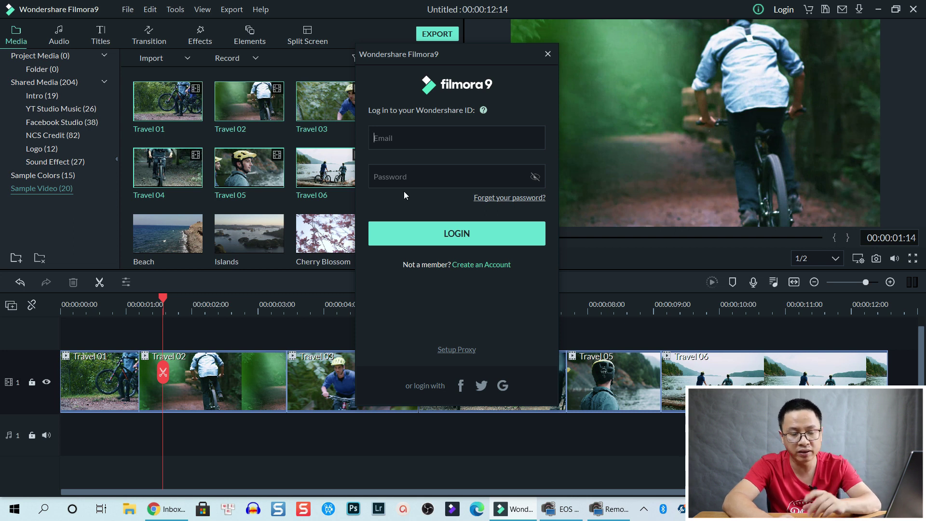
- Open the Create an Account form, step through Confirm Email and Password, then leave it
{"action": "left_click", "coordinate": [475, 268]}
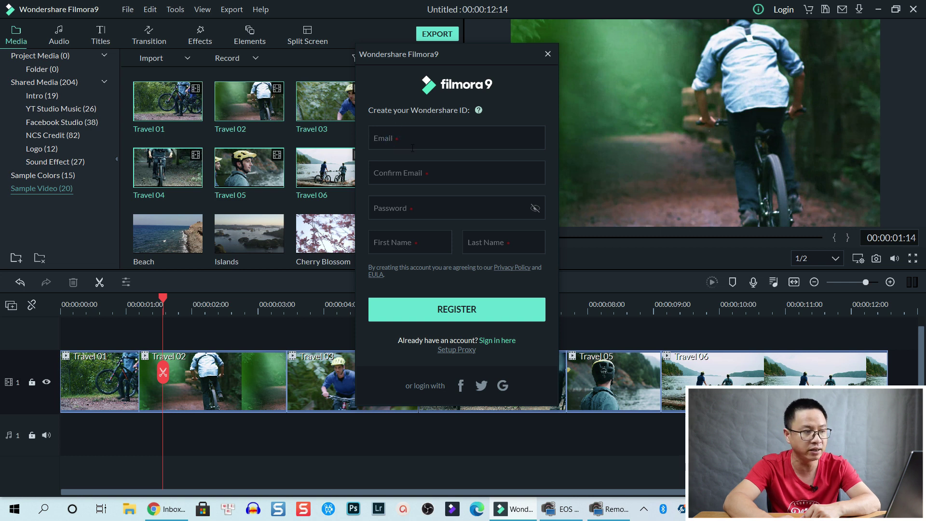
{"action": "left_click", "coordinate": [413, 175]}
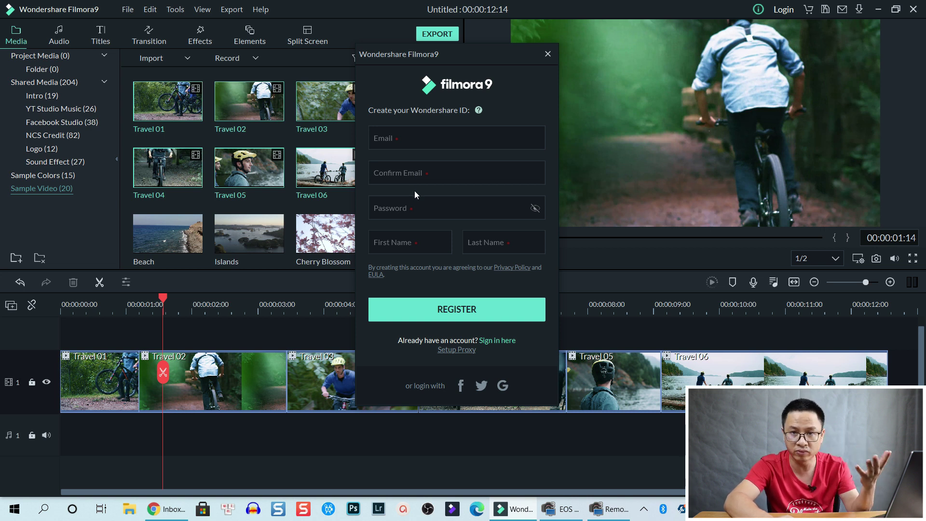
{"action": "left_click", "coordinate": [408, 207]}
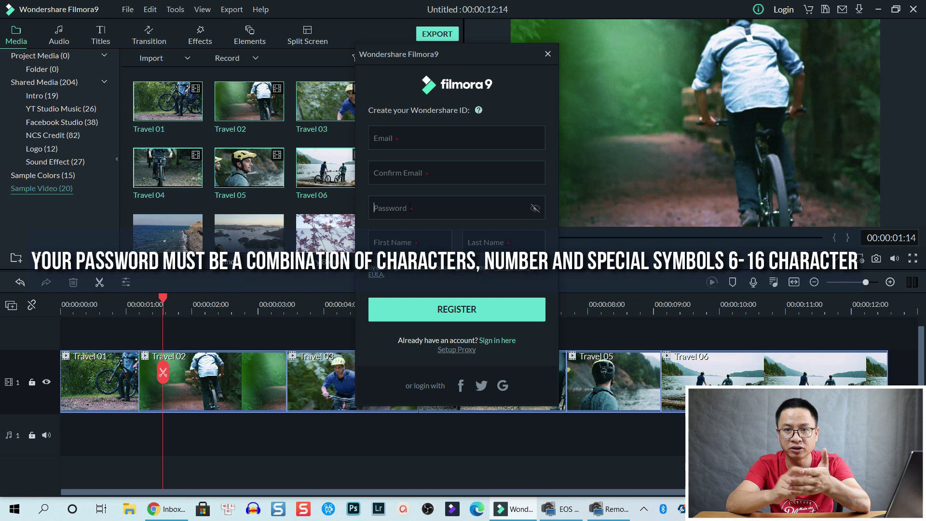
{"action": "left_click", "coordinate": [407, 203]}
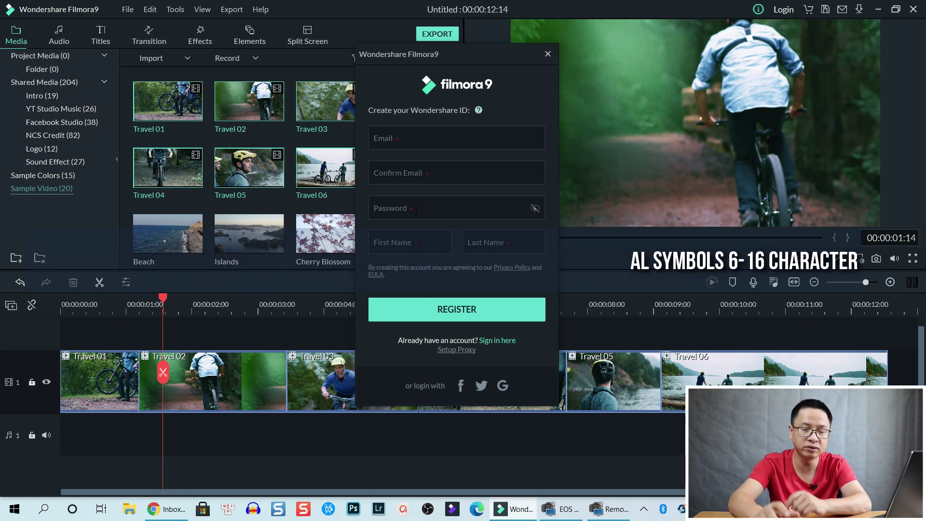
{"action": "left_click", "coordinate": [547, 54]}
- Log in with the account email and password, then view the account's plan details
{"action": "left_click", "coordinate": [783, 10]}
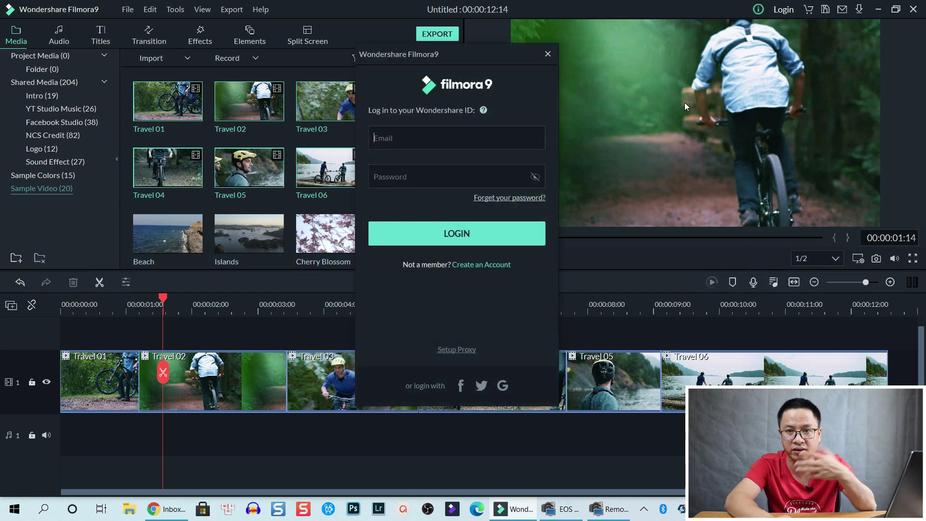
{"action": "left_click", "coordinate": [486, 143]}
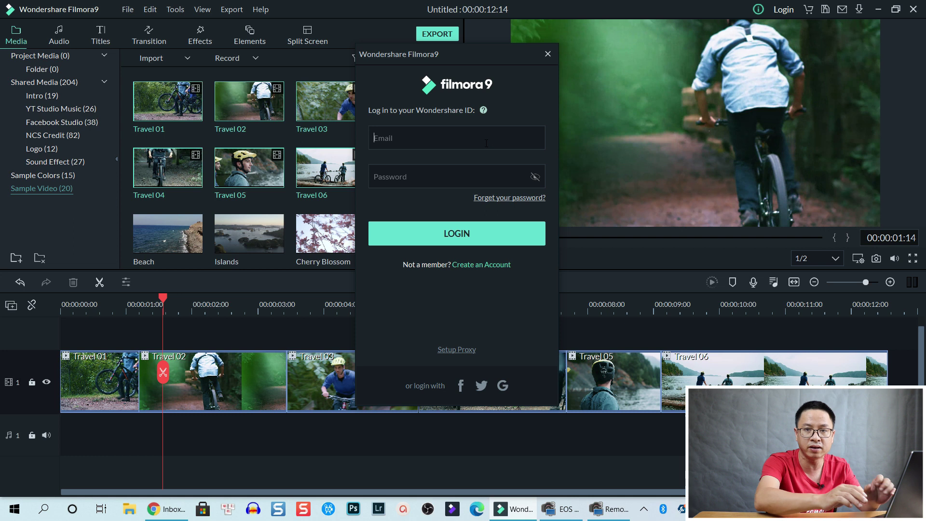
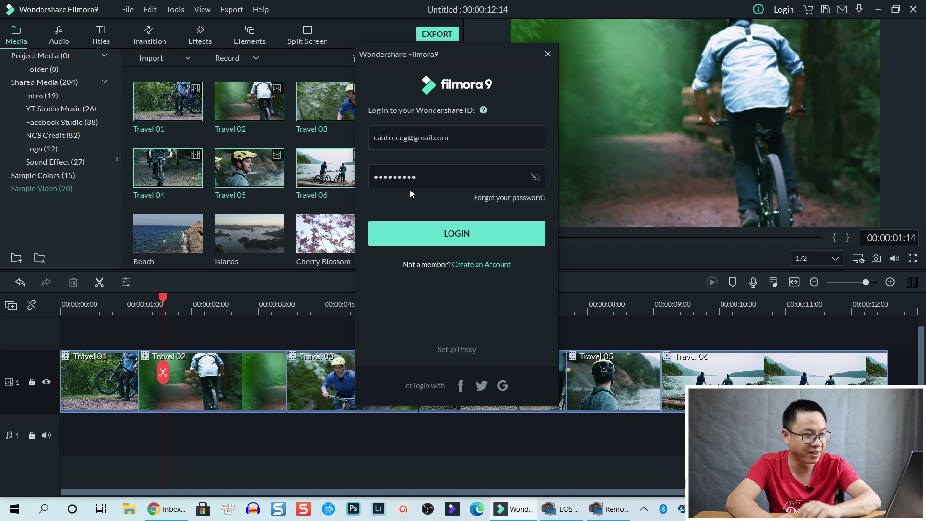
{"action": "left_click", "coordinate": [462, 238]}
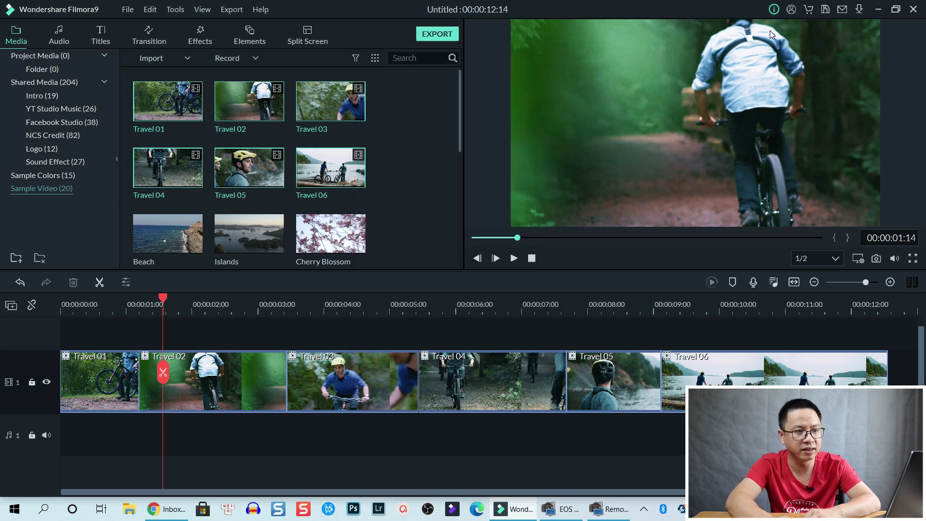
{"action": "left_click", "coordinate": [793, 14]}
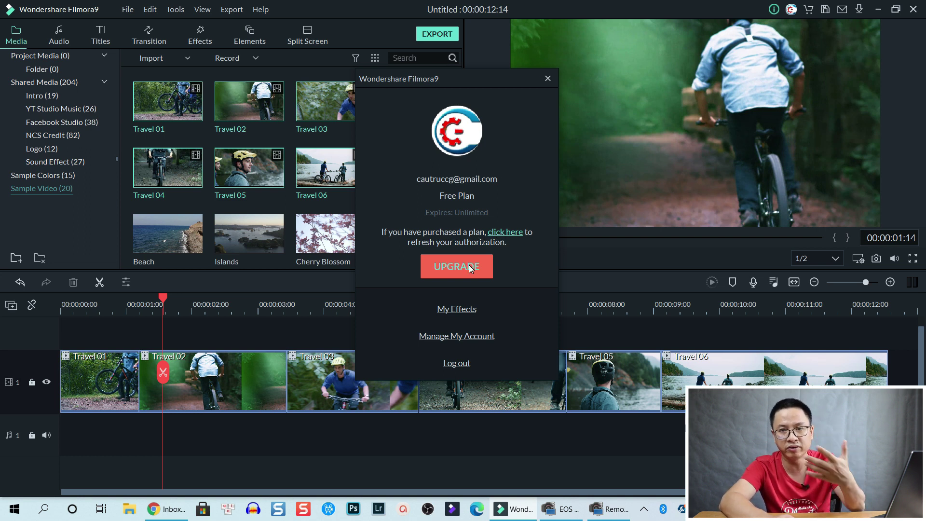
- Close the Free Plan account details and restart the timeline export
{"action": "left_click", "coordinate": [548, 78]}
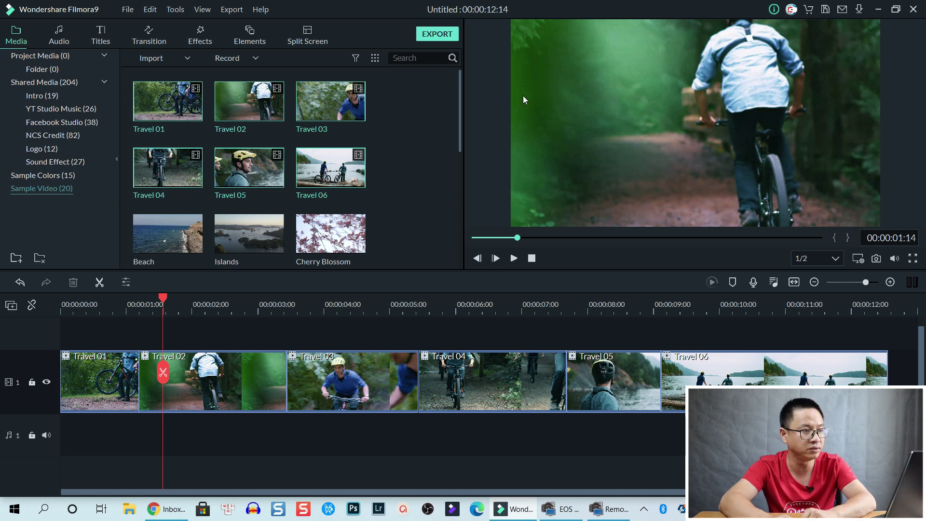
{"action": "left_click", "coordinate": [448, 37]}
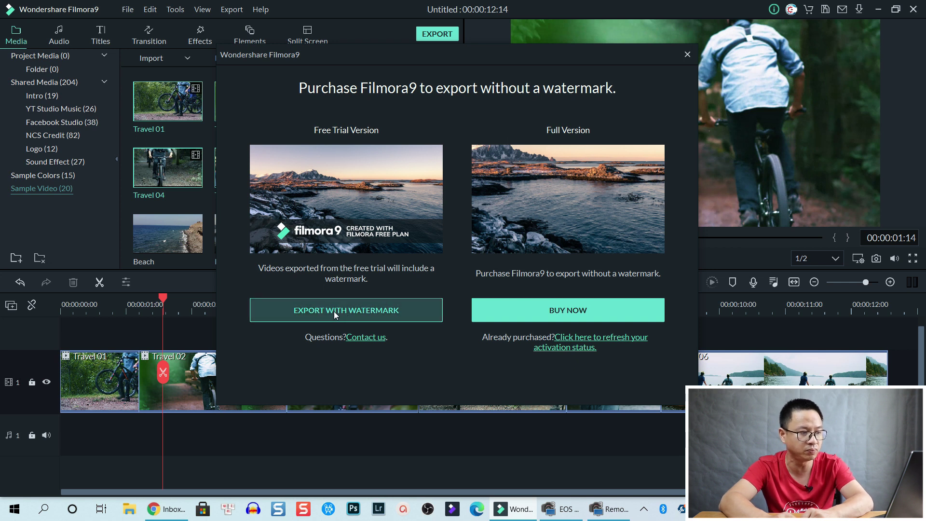
- Accept the watermarked export to reach the Local export settings, checking the WMV size
{"action": "left_click", "coordinate": [349, 311]}
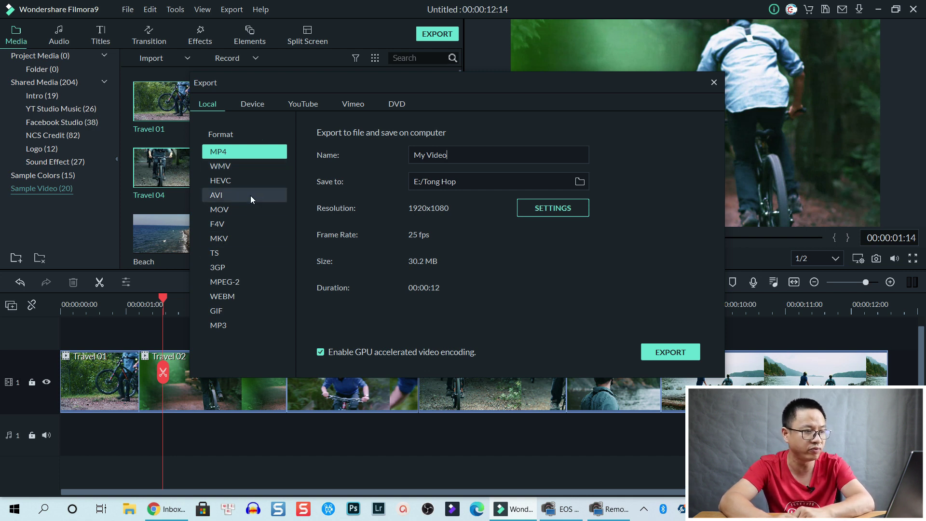
{"action": "left_click", "coordinate": [229, 167]}
- Compare HEVC, AVI and MOV output sizes, then settle on the MP4 format
{"action": "left_click", "coordinate": [222, 184]}
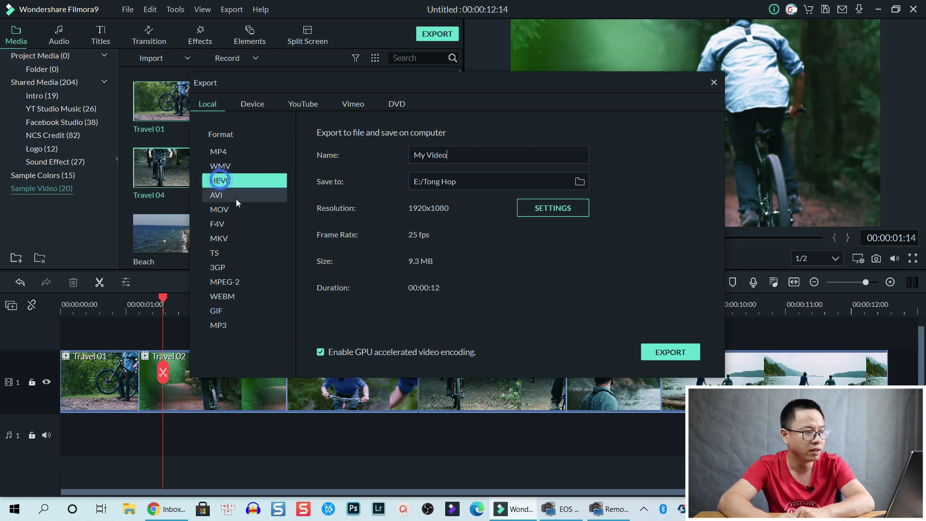
{"action": "left_click", "coordinate": [221, 195]}
{"action": "left_click", "coordinate": [221, 210]}
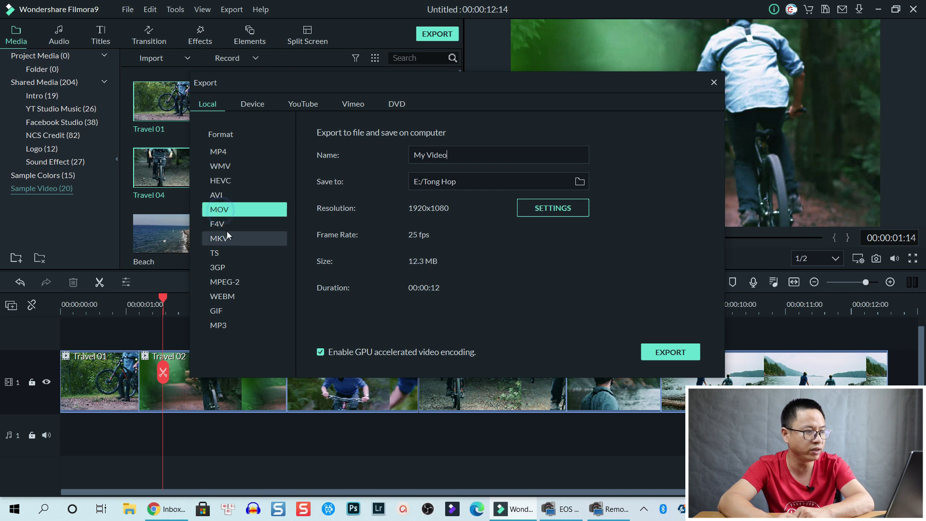
{"action": "left_click", "coordinate": [223, 153]}
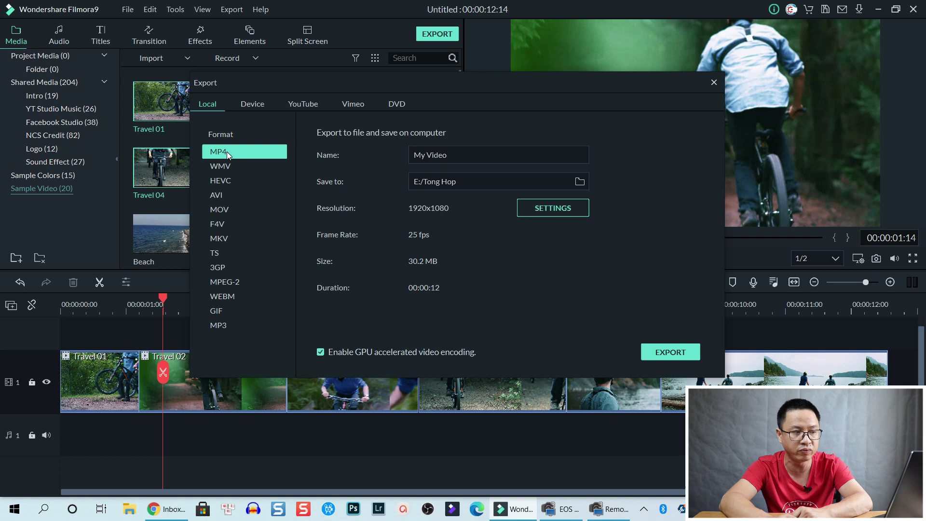
- Name the export 'Example' and set its save location to the Desktop
{"action": "triple_click", "coordinate": [466, 155]}
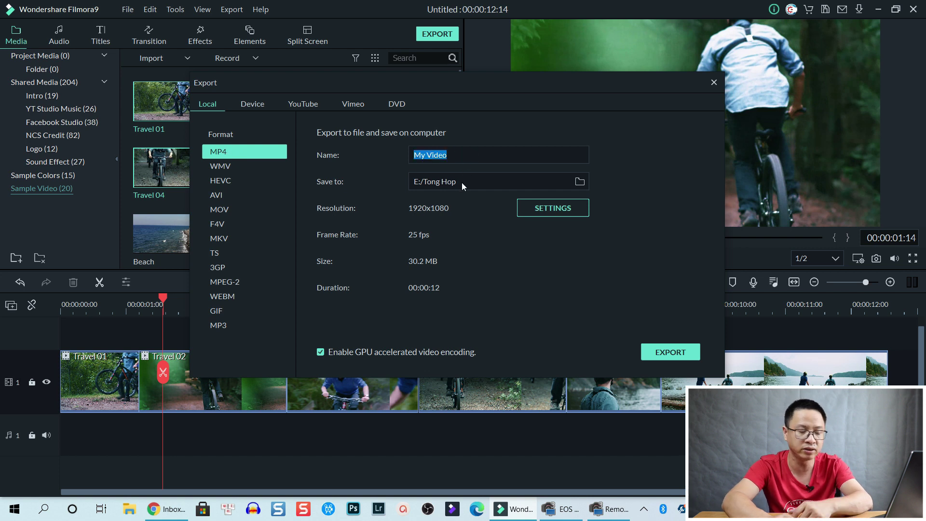
{"action": "type", "text": "E"}
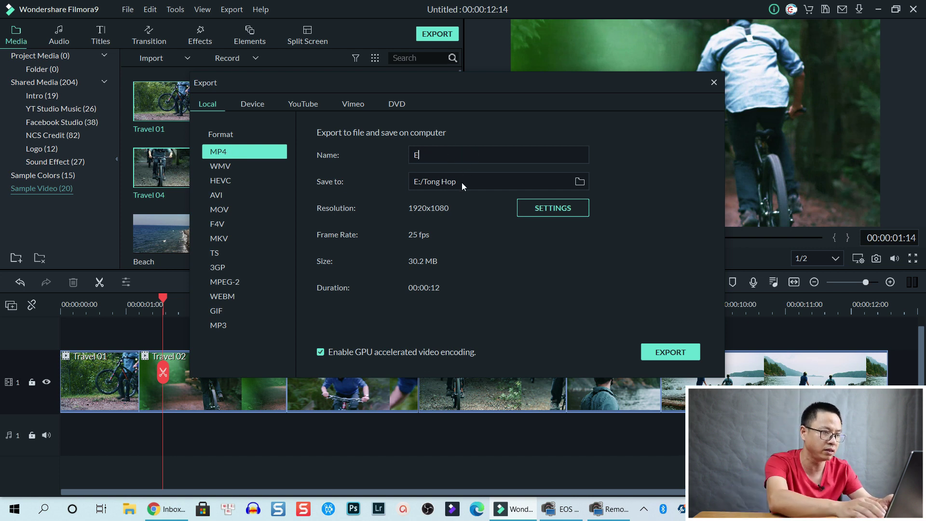
{"action": "type", "text": "xample"}
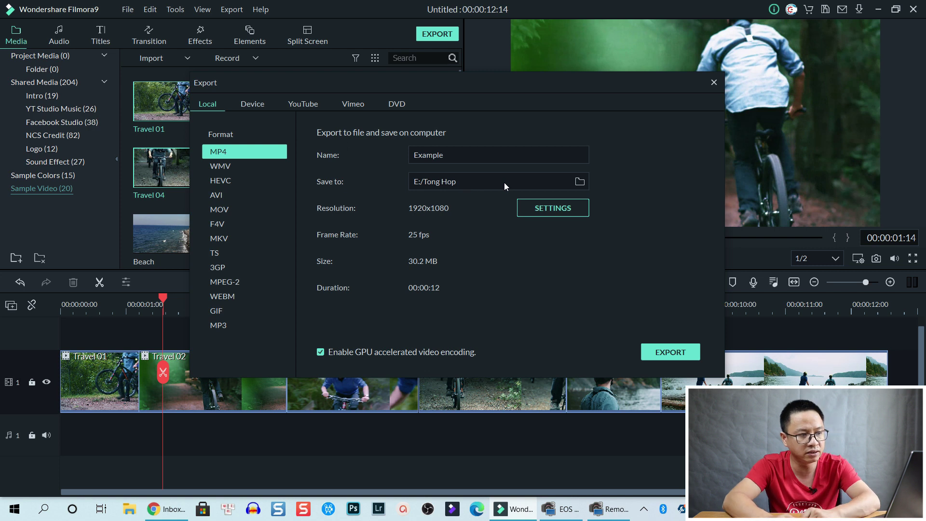
{"action": "left_click", "coordinate": [581, 182]}
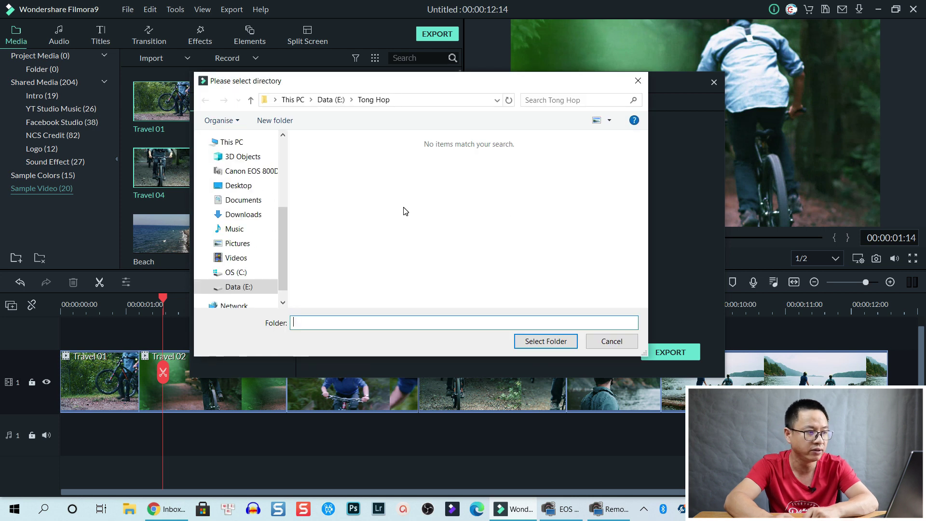
{"action": "left_click", "coordinate": [238, 186]}
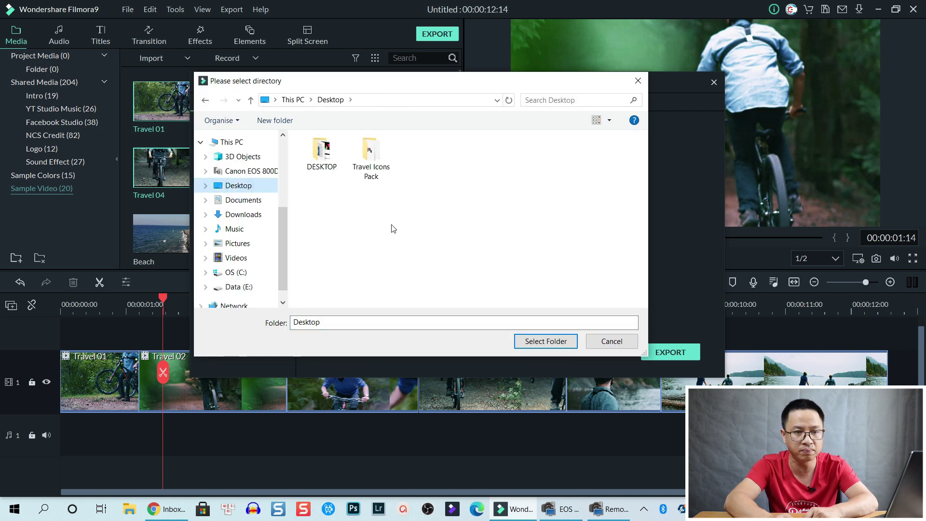
{"action": "left_click", "coordinate": [541, 343]}
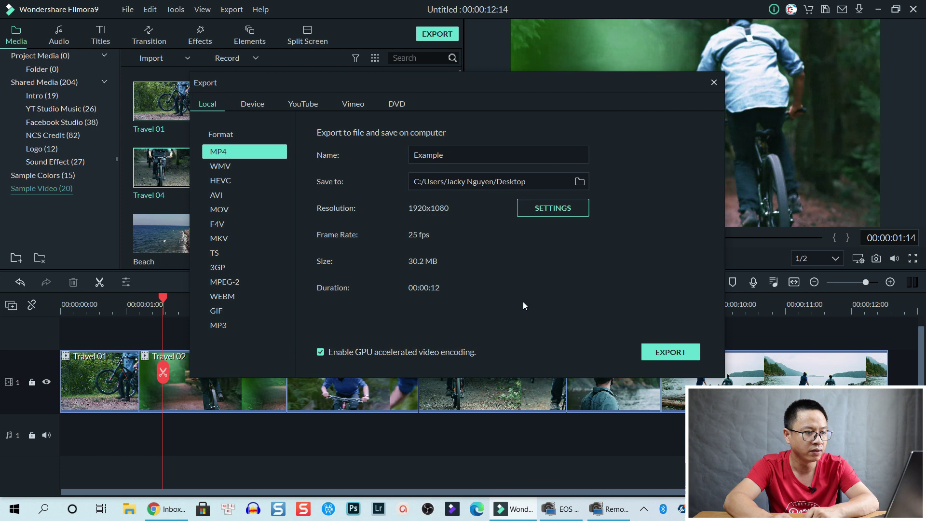
- In export settings, keep H.264 encoding and 1920x1080 resolution, and set 24 fps
{"action": "left_click", "coordinate": [554, 208]}
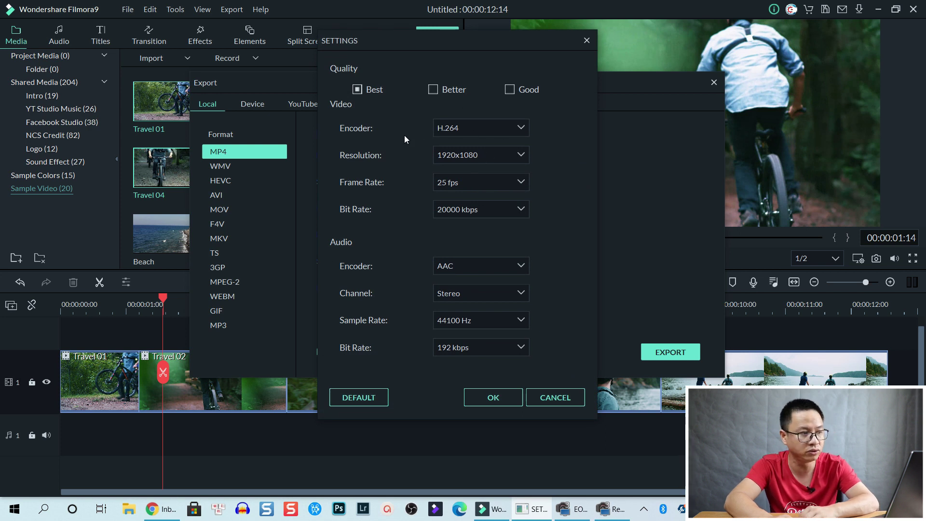
{"action": "left_click", "coordinate": [474, 127]}
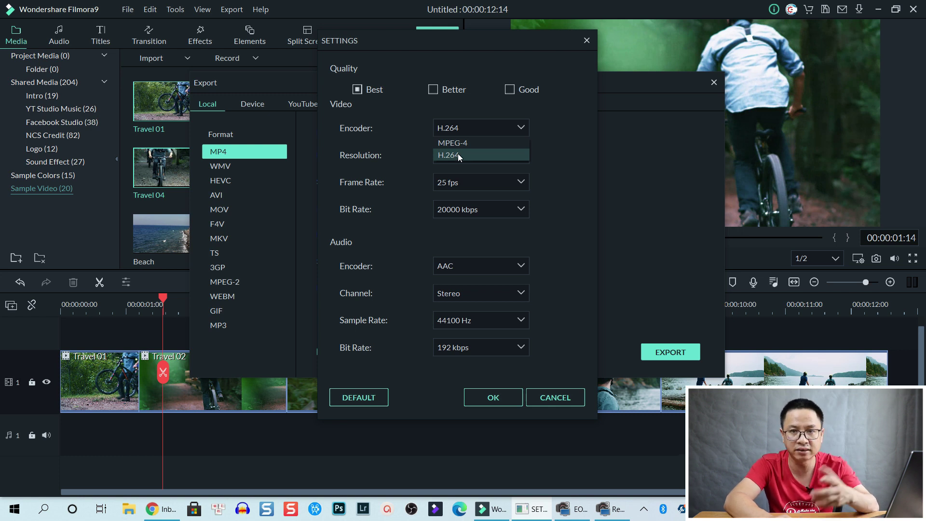
{"action": "left_click", "coordinate": [458, 153]}
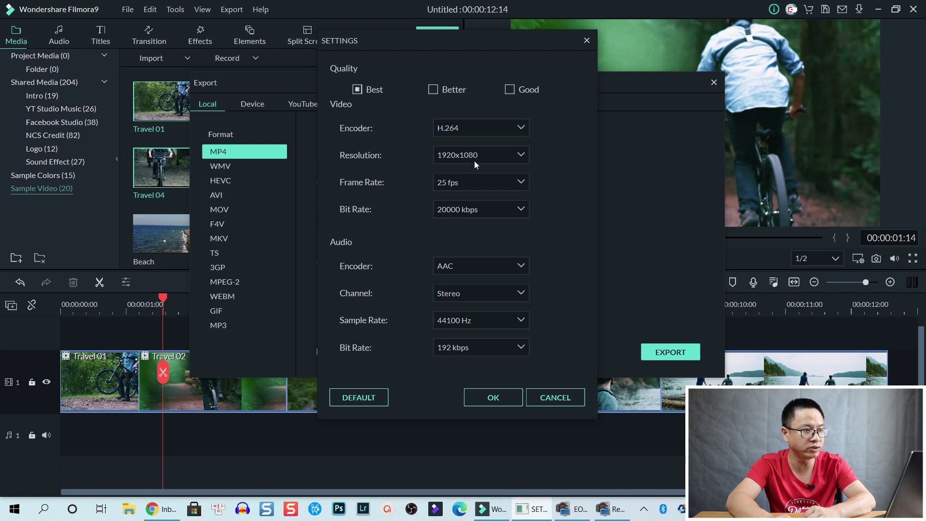
{"action": "left_click", "coordinate": [476, 160]}
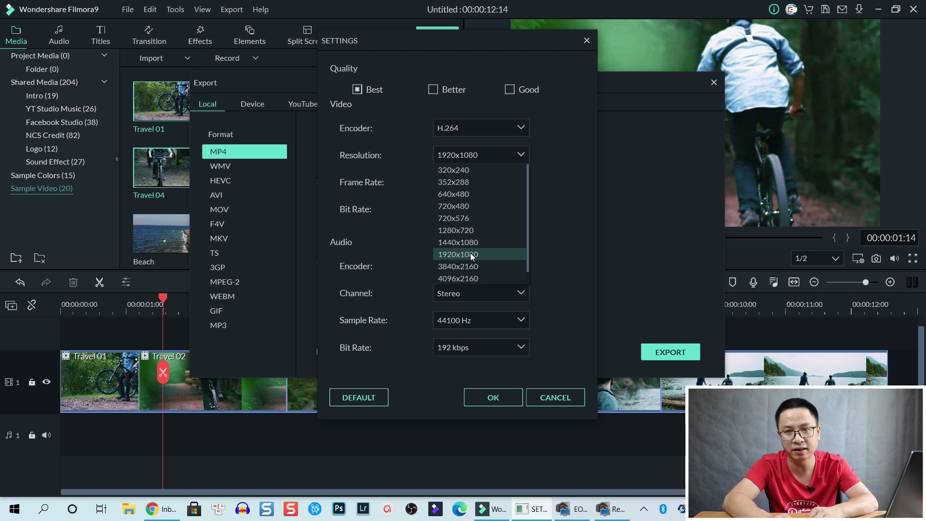
{"action": "left_click", "coordinate": [470, 253]}
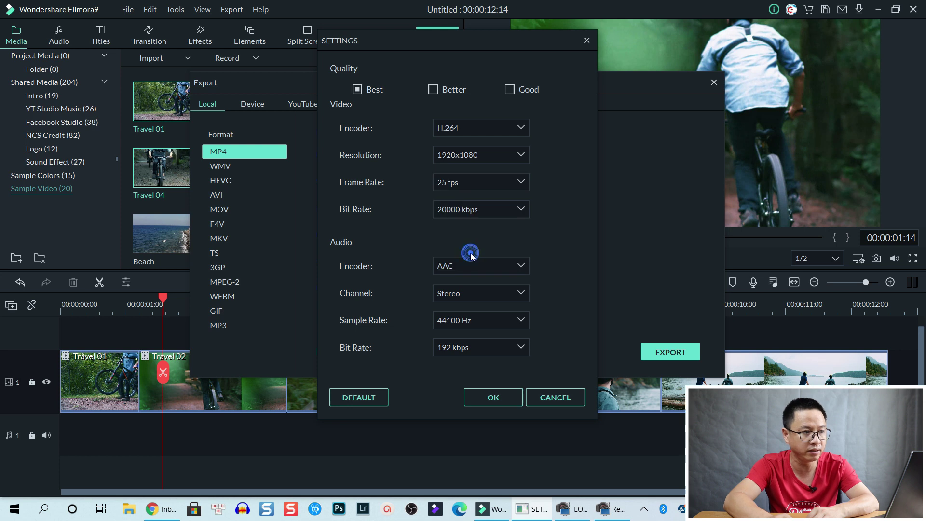
{"action": "left_click", "coordinate": [444, 183]}
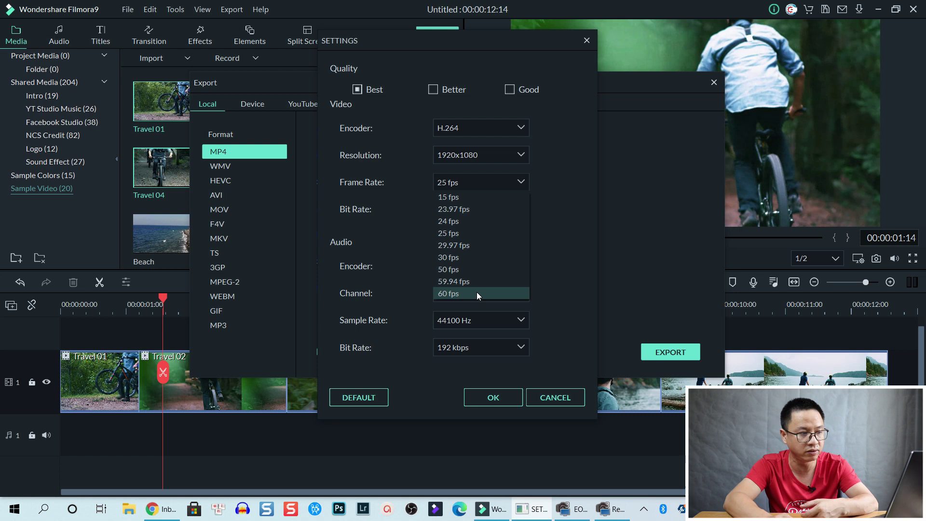
{"action": "left_click", "coordinate": [444, 221]}
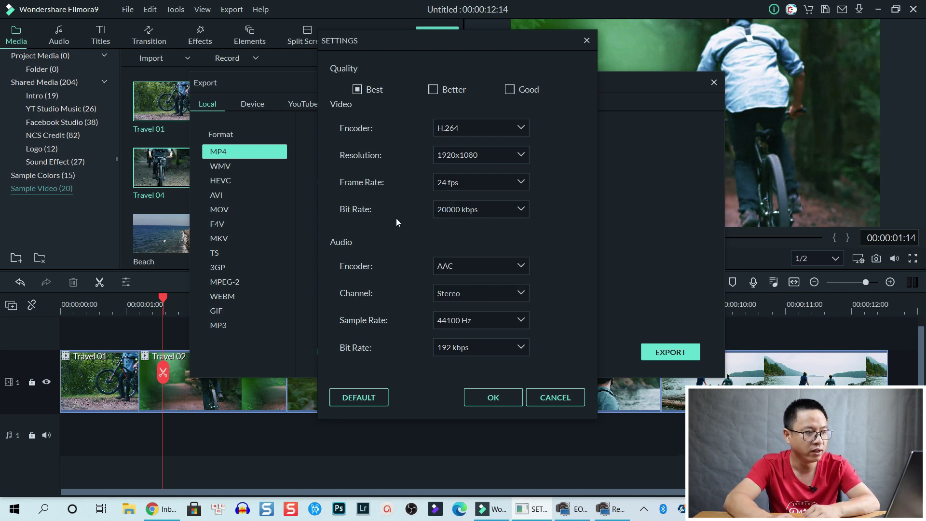
- Keep the bit rate at 20000 kbps, confirm the settings, and export Example.mp4
{"action": "left_click", "coordinate": [472, 214]}
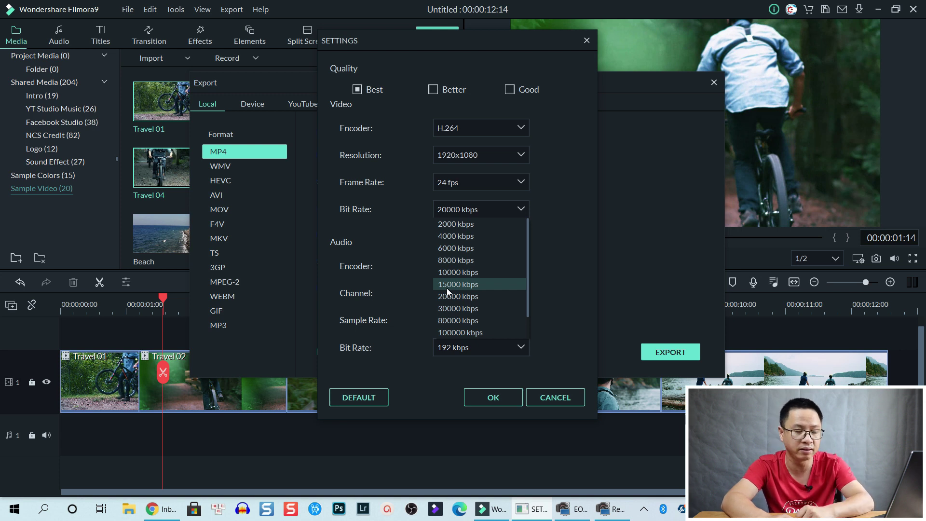
{"action": "left_click", "coordinate": [447, 294]}
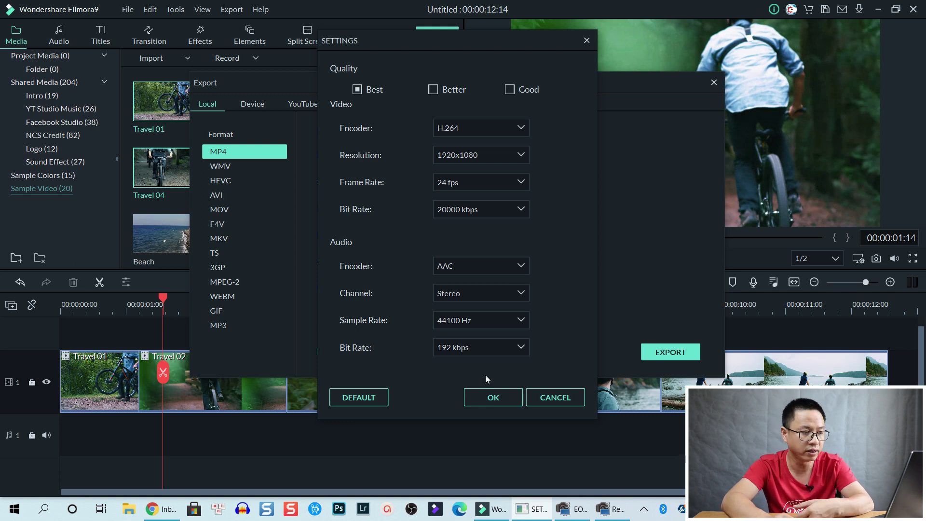
{"action": "left_click", "coordinate": [491, 398]}
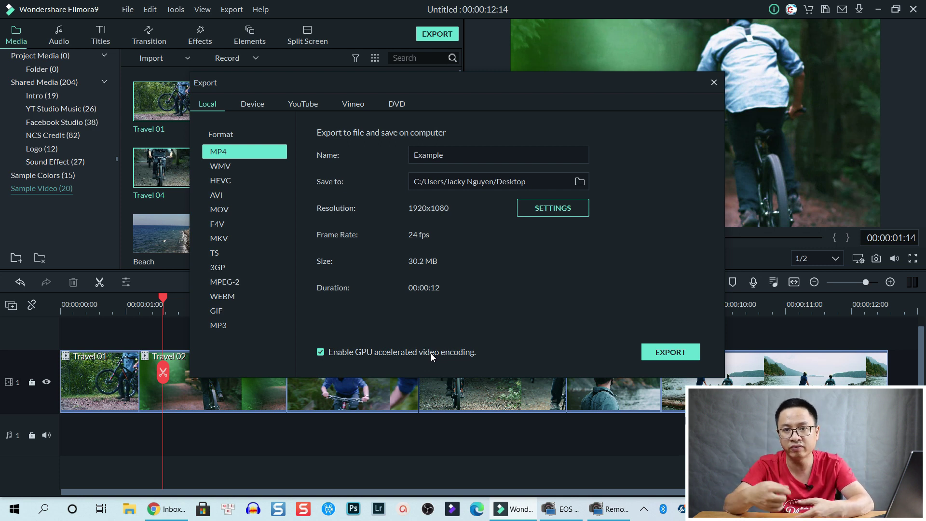
{"action": "left_click", "coordinate": [669, 352]}
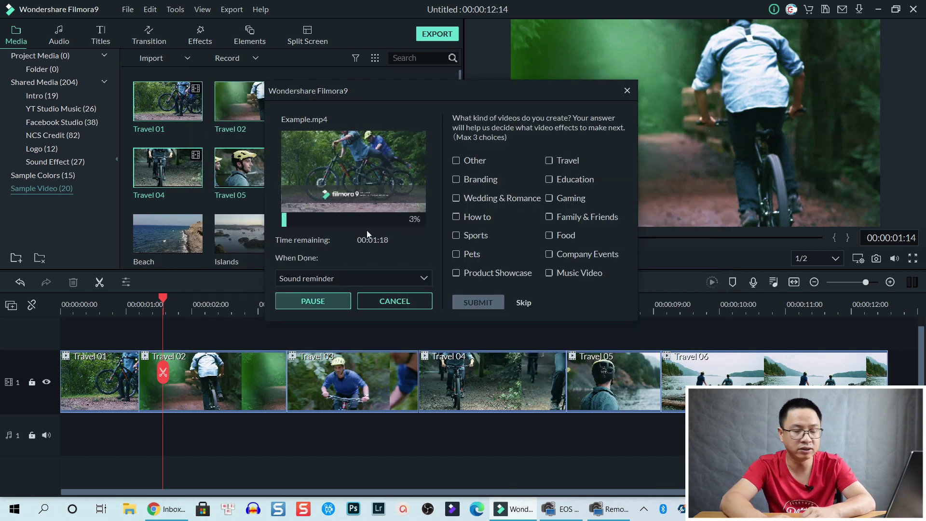
- Keep When Done at Sound reminder and let Example.mp4 render to 100%
{"action": "left_click", "coordinate": [371, 278]}
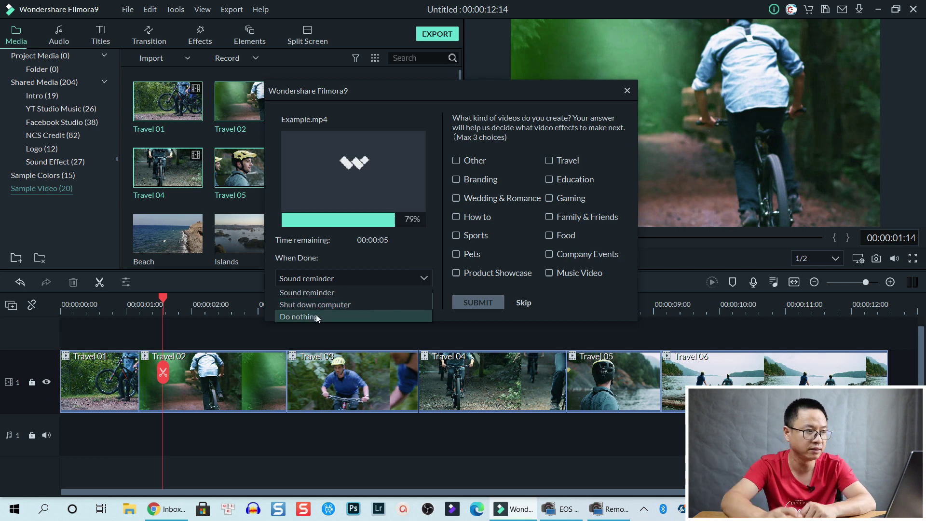
{"action": "left_click", "coordinate": [383, 253]}
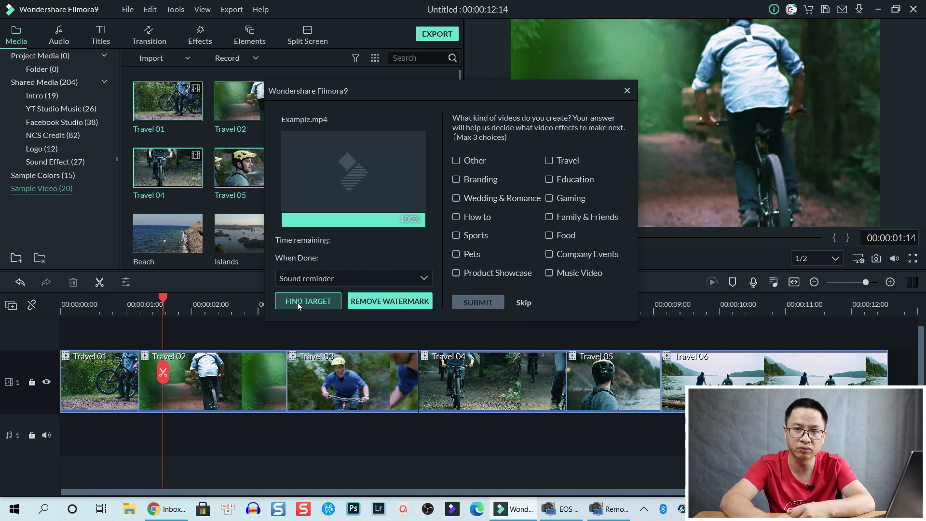
- Show Example.mp4 in its Desktop folder and play it
{"action": "left_click", "coordinate": [297, 302]}
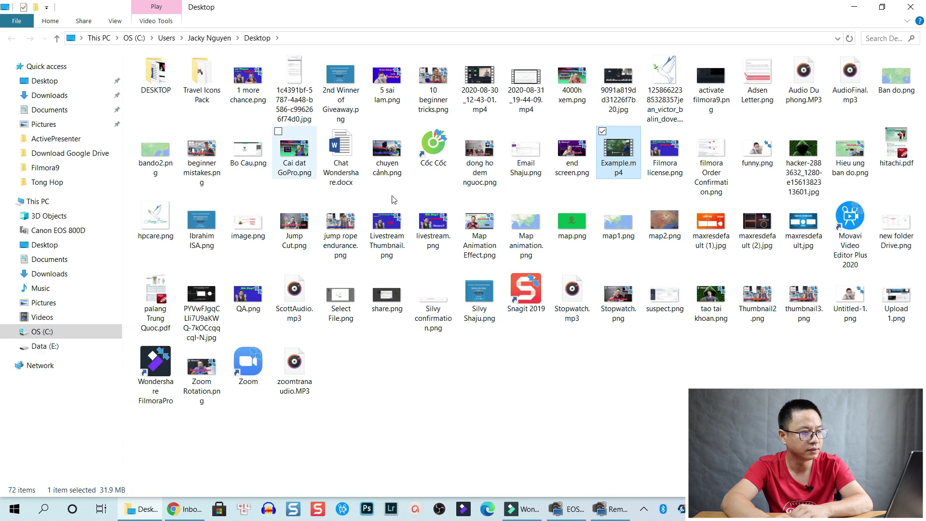
{"action": "double_click", "coordinate": [620, 154]}
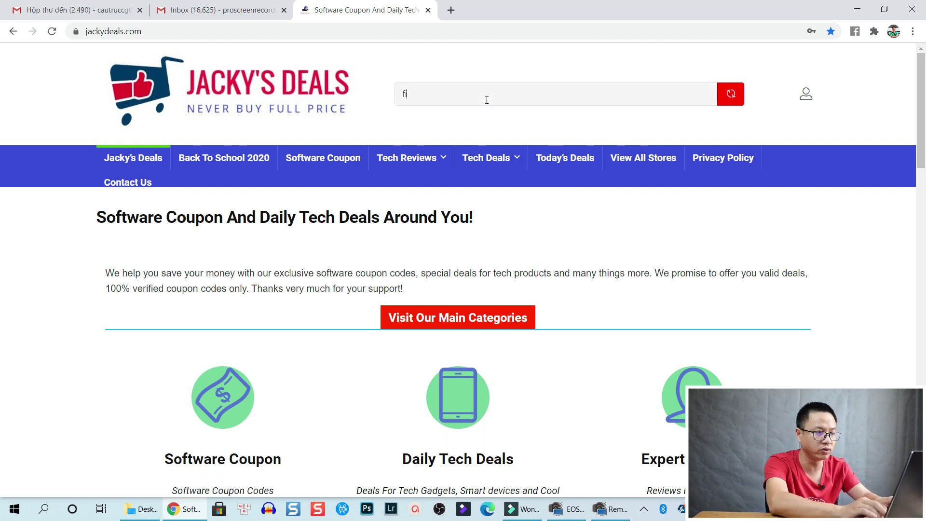
- Search Jacky's Deals for 'filmo' and open the 20% Off Filmora9 Windows Lifetime License coupon
{"action": "type", "text": "ilmi"}
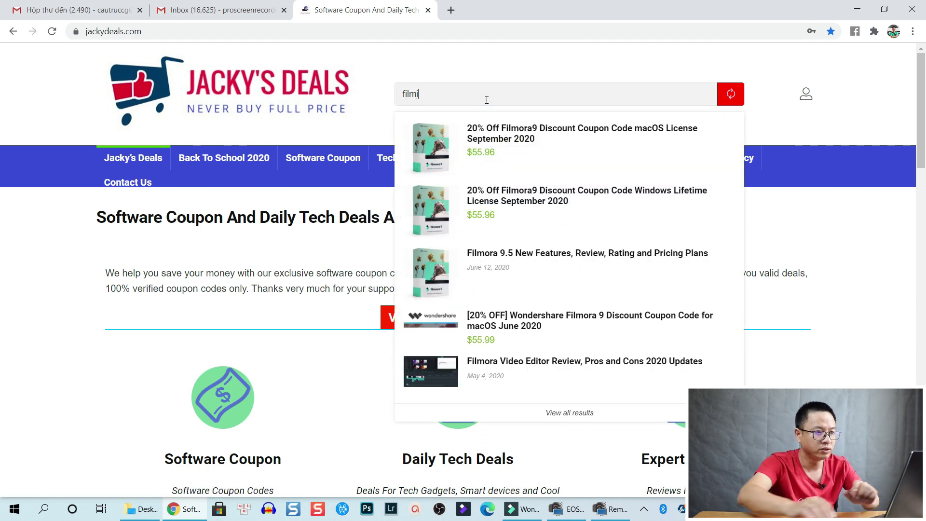
{"action": "key", "text": "BackSpace"}
{"action": "type", "text": "o"}
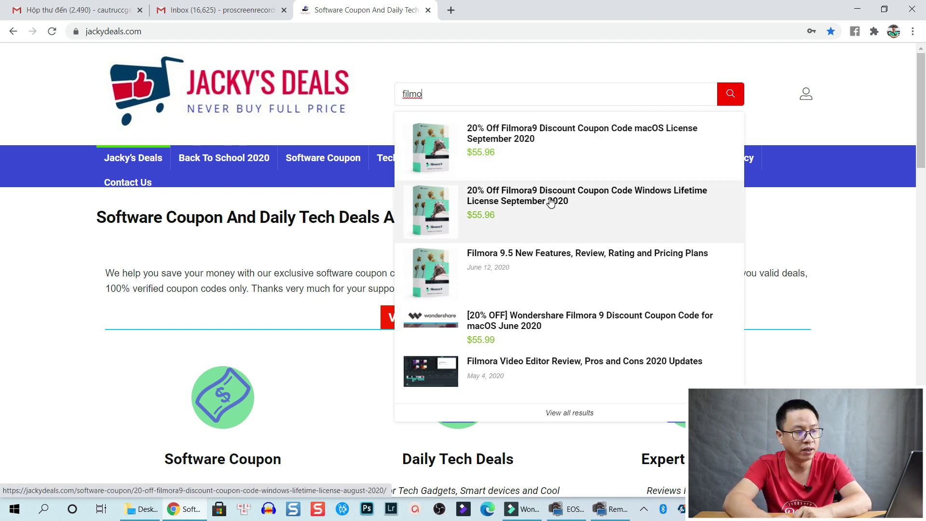
{"action": "left_click", "coordinate": [551, 202]}
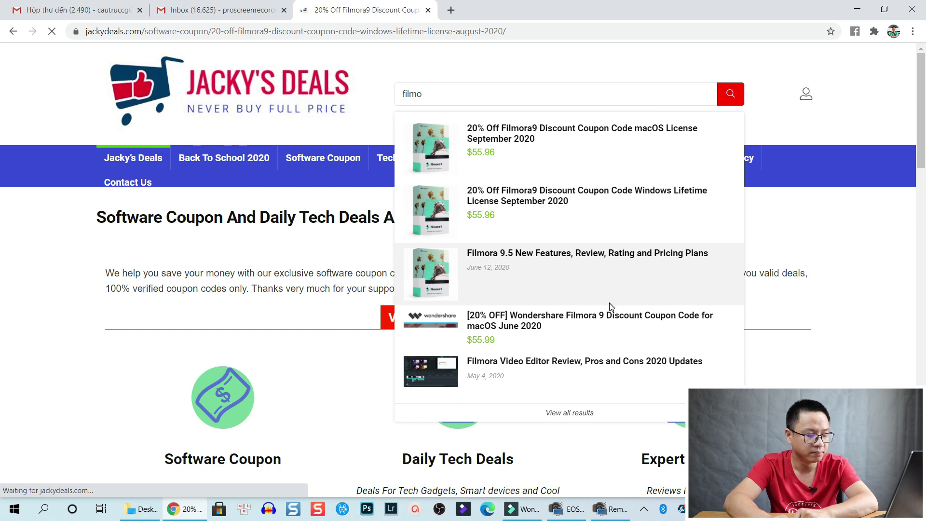
- Copy the Filmora9 coupon code and open the Wondershare checkout showing $69.99
{"action": "scroll", "coordinate": [531, 323], "scroll_direction": "down", "scroll_amount": 1}
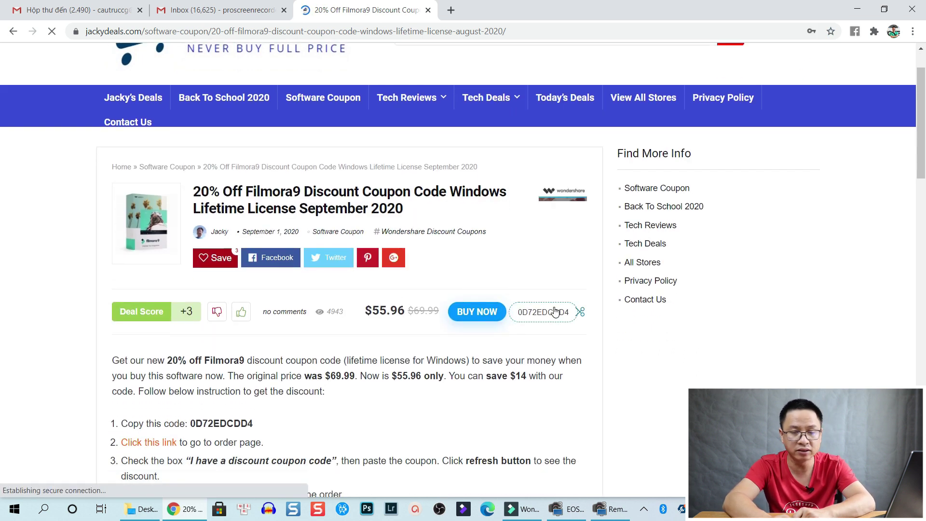
{"action": "left_click", "coordinate": [555, 312]}
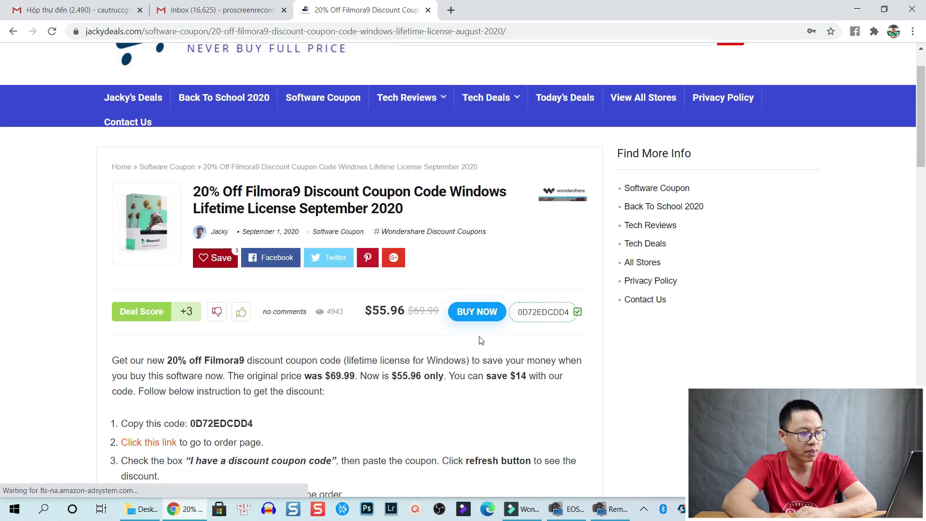
{"action": "left_click", "coordinate": [477, 311]}
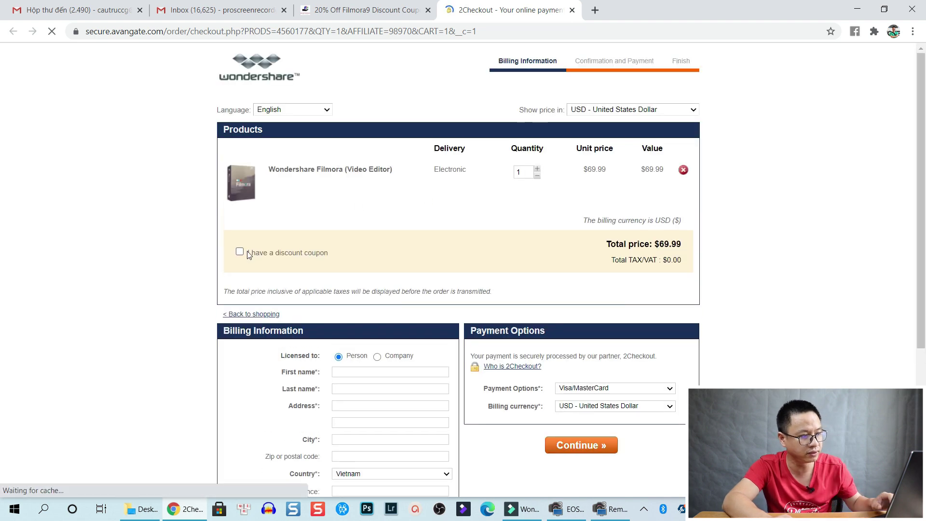
- Tick 'I have a discount coupon', paste the copied Filmora9 code, and apply it
{"action": "left_click", "coordinate": [254, 253]}
{"action": "left_click", "coordinate": [264, 258]}
{"action": "key", "text": "Down"}
{"action": "key", "text": "Return"}
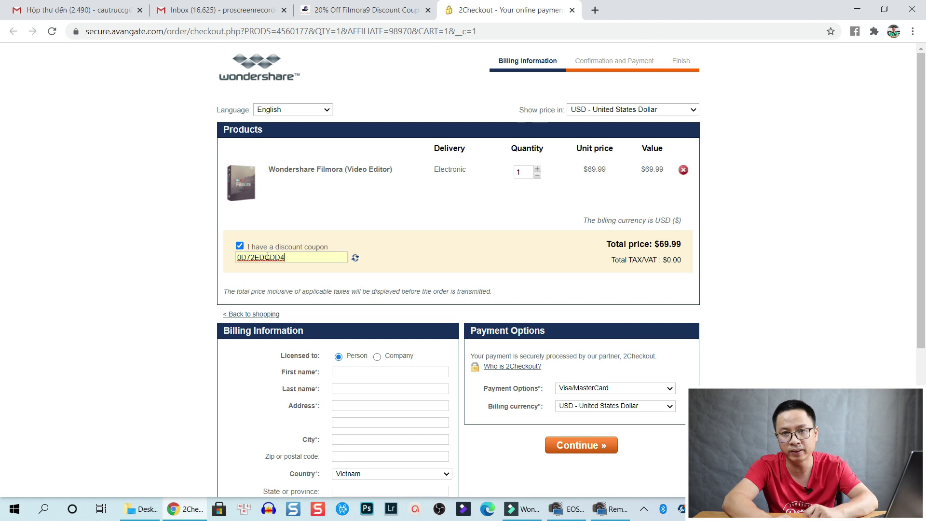
{"action": "left_click", "coordinate": [355, 258]}
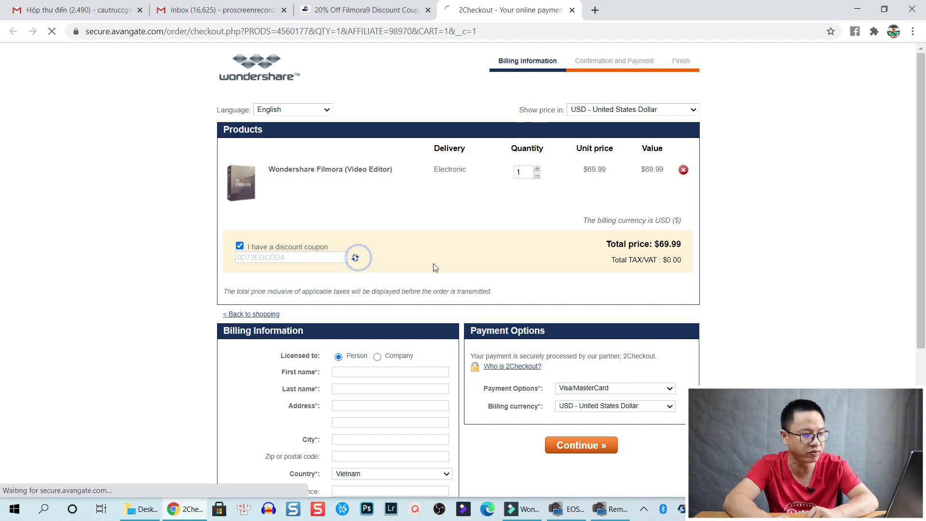